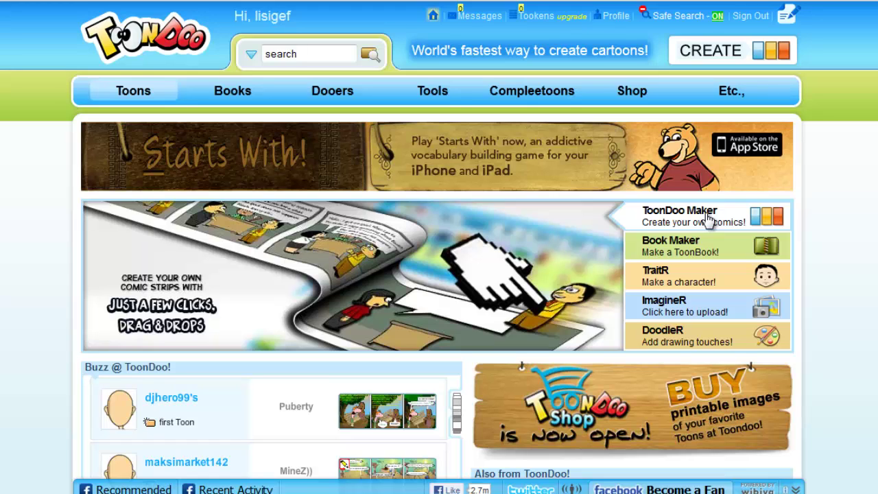
# Step: Start a new comic in ToonDoo Maker with the horizontal three-panel layout
pyautogui.click(710, 220)
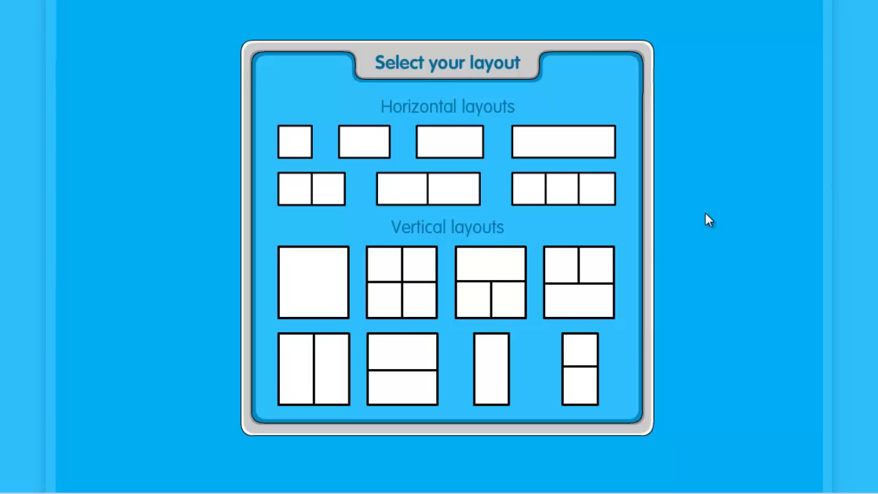
pyautogui.click(583, 194)
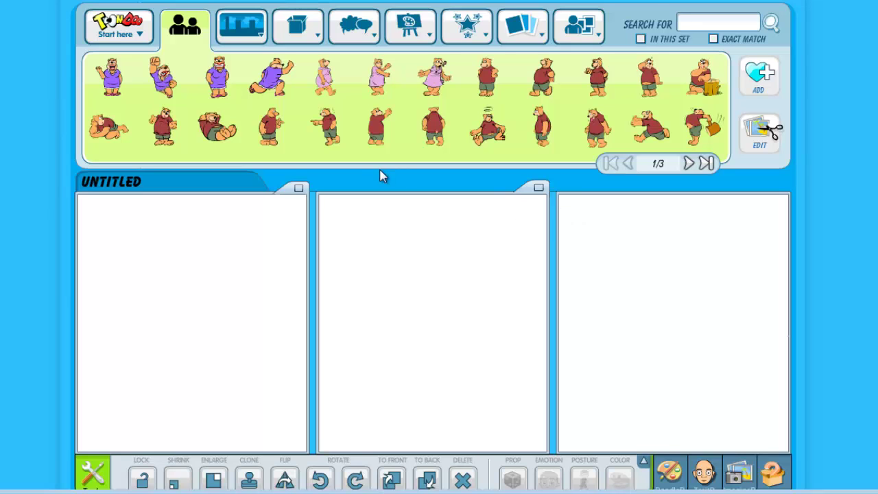
pyautogui.click(184, 55)
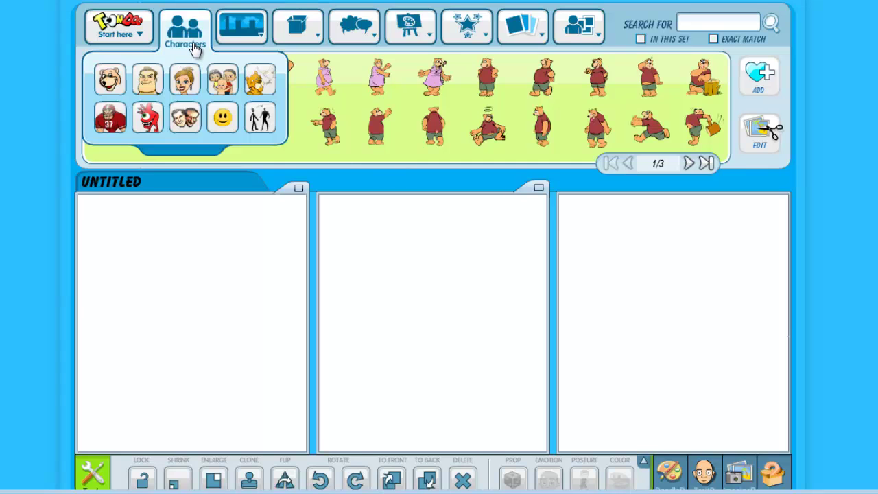
pyautogui.moveTo(229, 43)
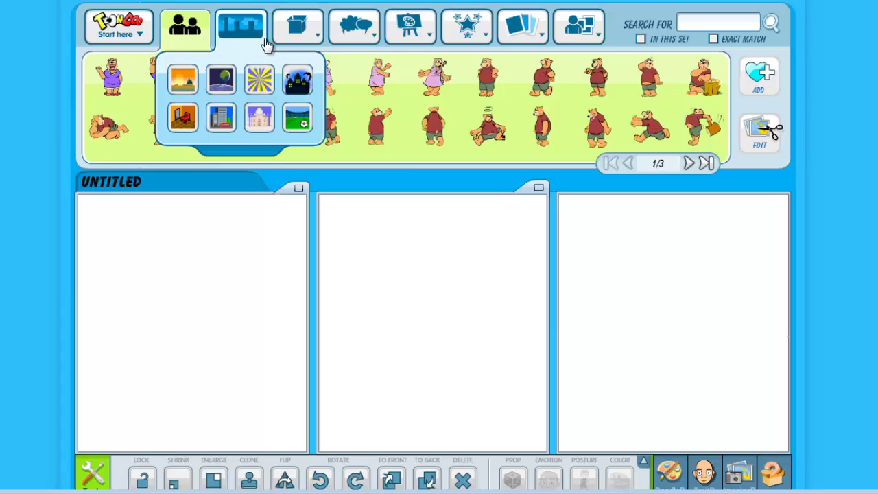
pyautogui.moveTo(349, 41)
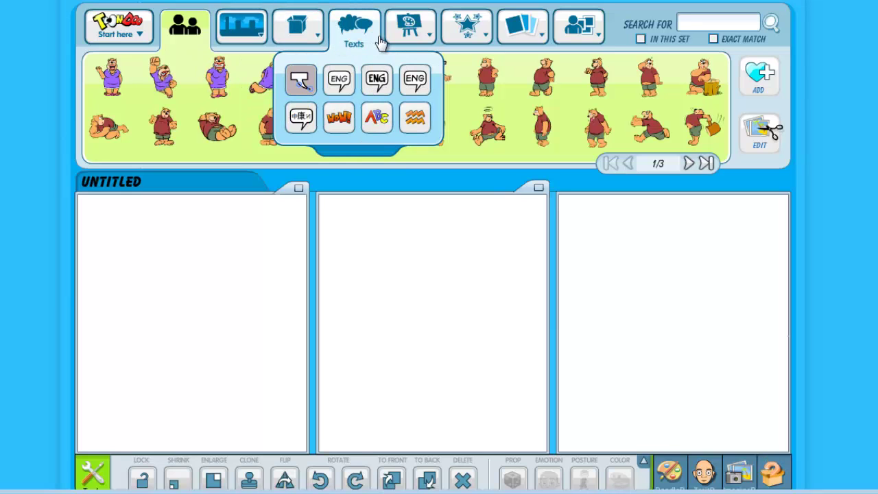
pyautogui.moveTo(542, 46)
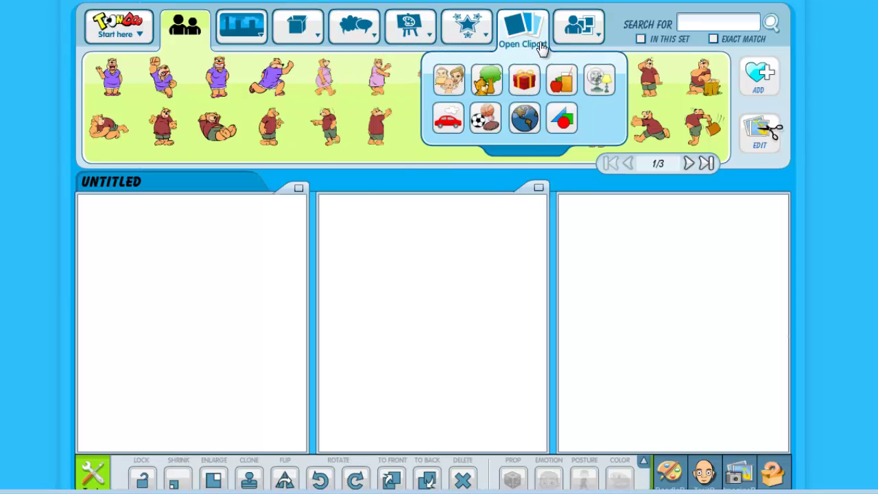
pyautogui.moveTo(577, 35)
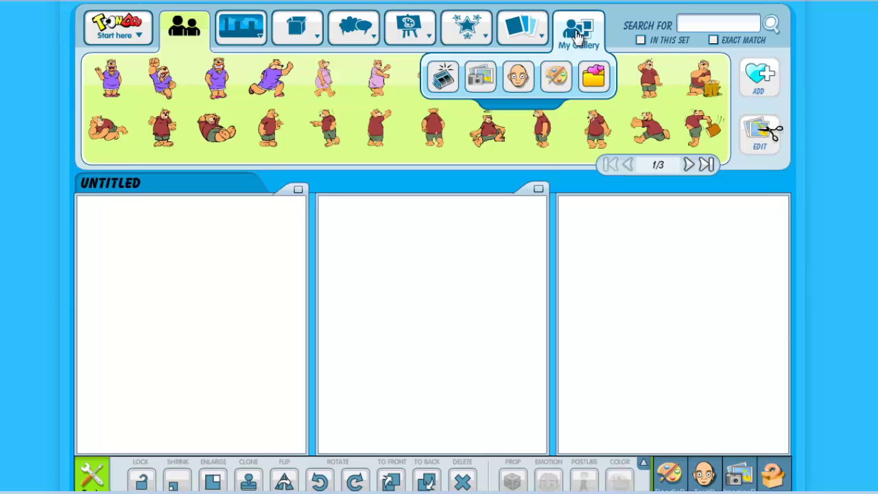
# Step: Place the red building with open double doors from the second page of city backgrounds into the first panel
pyautogui.moveTo(239, 34)
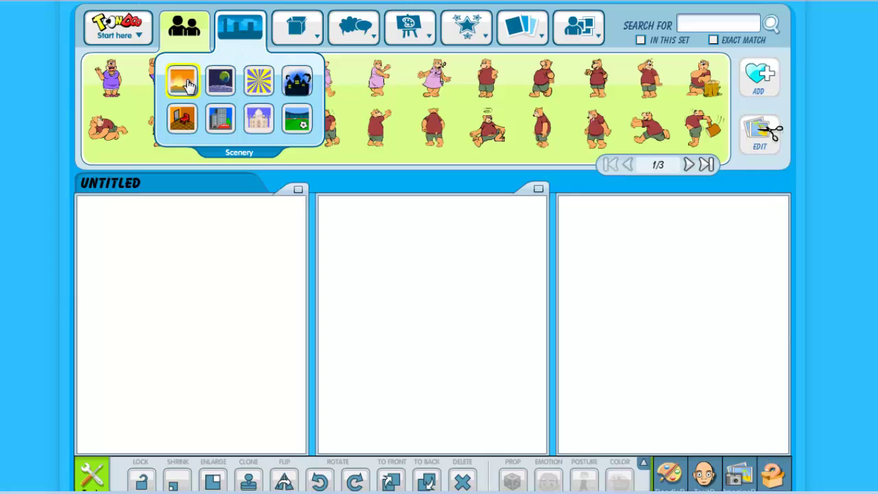
pyautogui.click(217, 126)
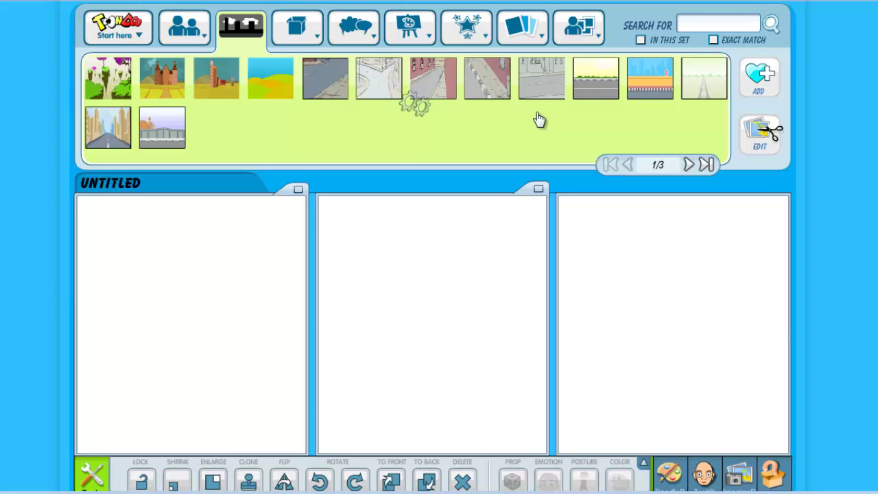
pyautogui.click(689, 166)
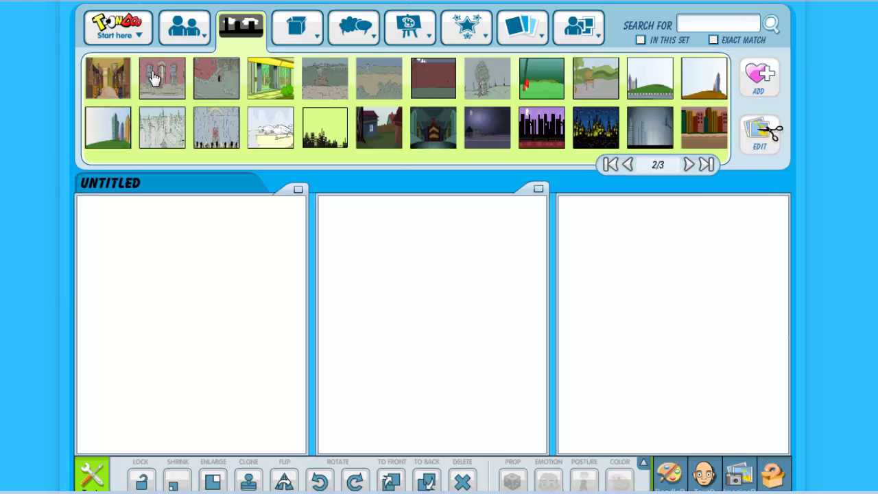
pyautogui.moveTo(154, 78); pyautogui.dragTo(180, 295)
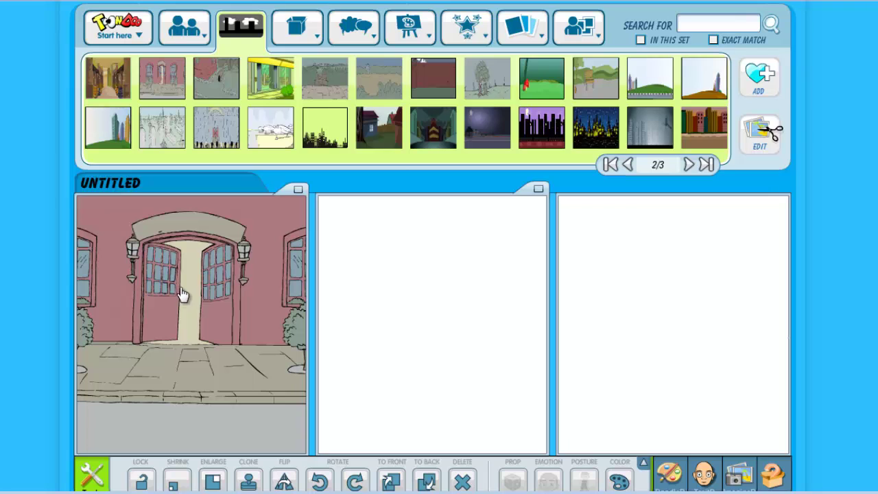
# Step: Try the doorway background in the second panel and two outdoor backgrounds in the third, and clear both panels
pyautogui.moveTo(180, 89); pyautogui.dragTo(421, 292)
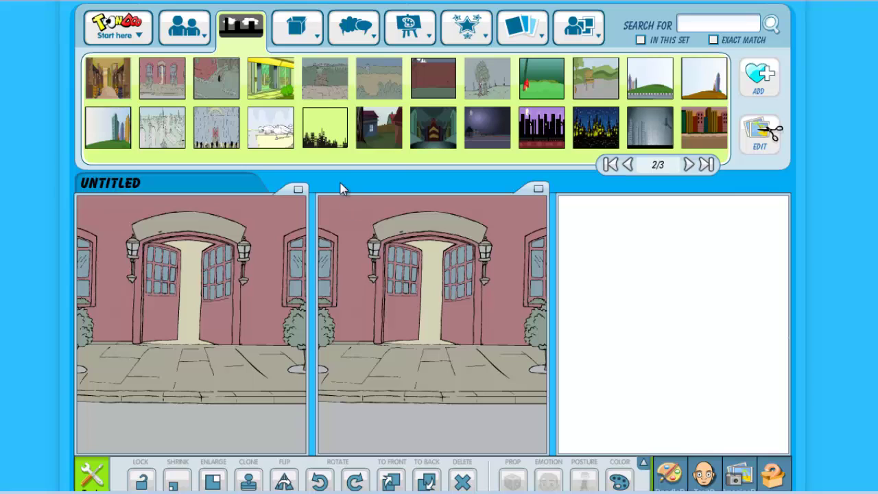
pyautogui.moveTo(333, 79); pyautogui.dragTo(641, 295)
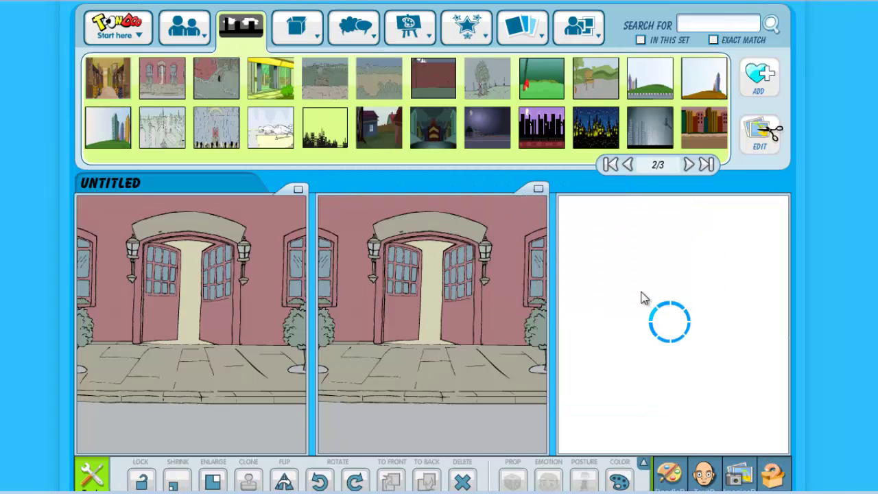
pyautogui.moveTo(487, 287); pyautogui.dragTo(592, 22)
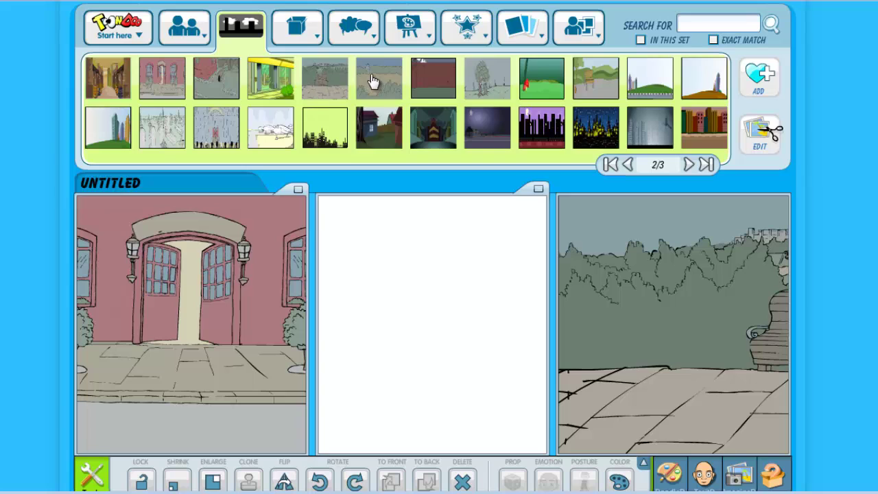
pyautogui.moveTo(373, 82); pyautogui.dragTo(671, 316)
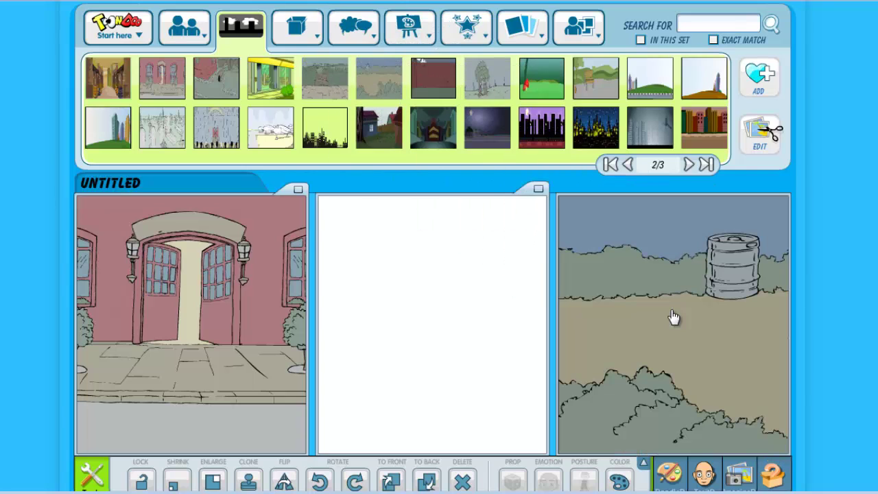
pyautogui.press('Delete')
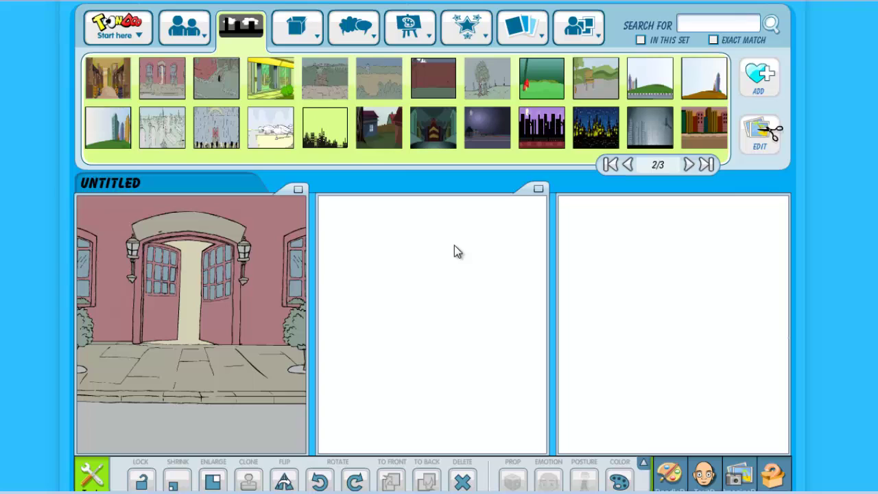
# Step: Add the black-haired boy and the girl in the red skirt from the kids characters, facing each other in the first panel
pyautogui.click(197, 49)
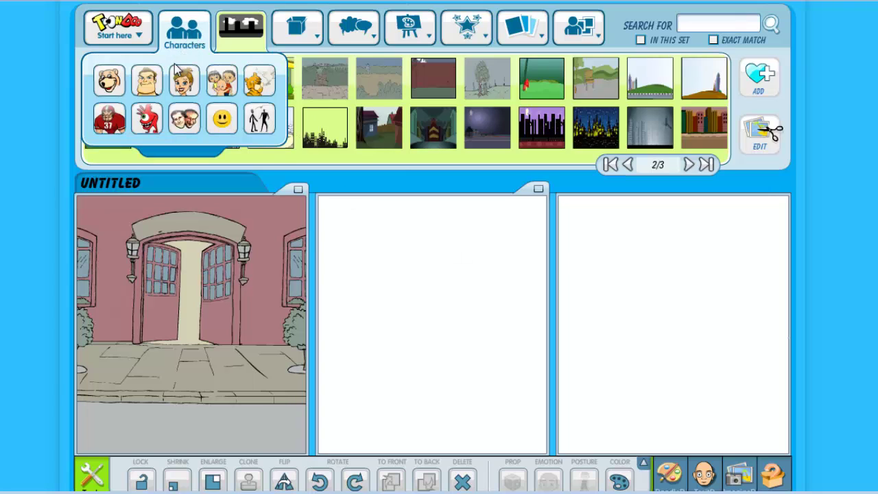
pyautogui.click(221, 84)
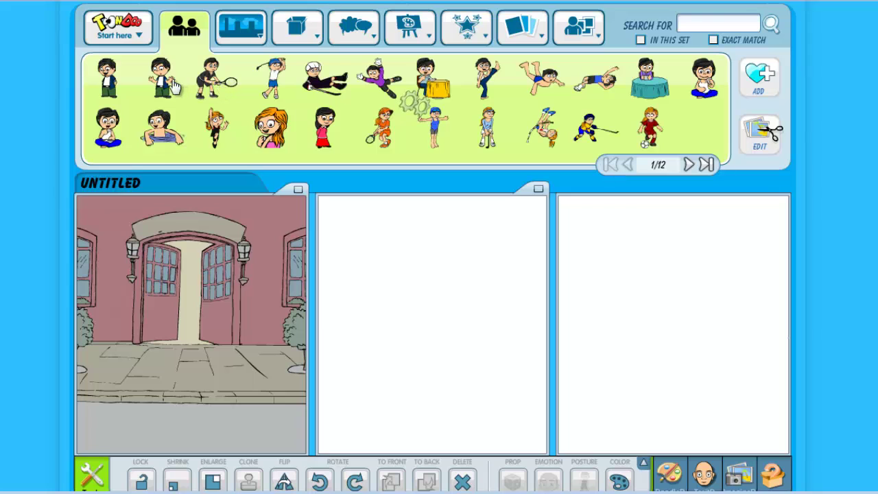
pyautogui.moveTo(168, 83); pyautogui.dragTo(268, 382)
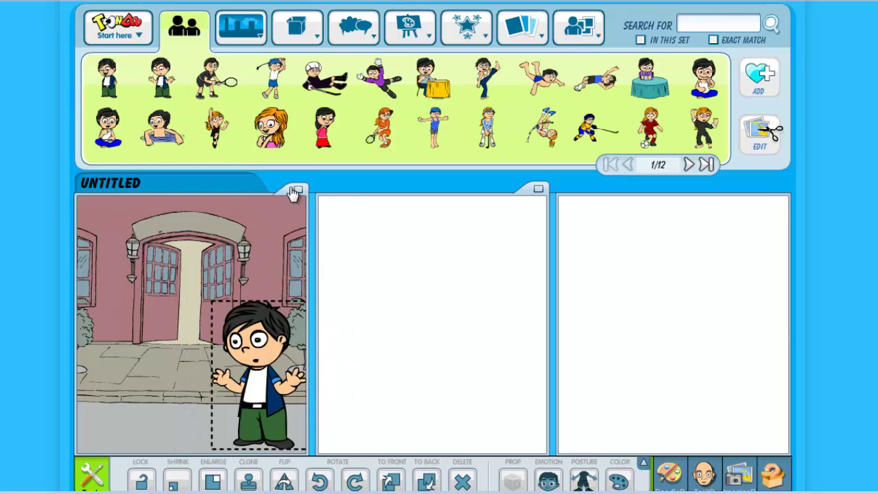
pyautogui.moveTo(322, 131); pyautogui.dragTo(134, 374)
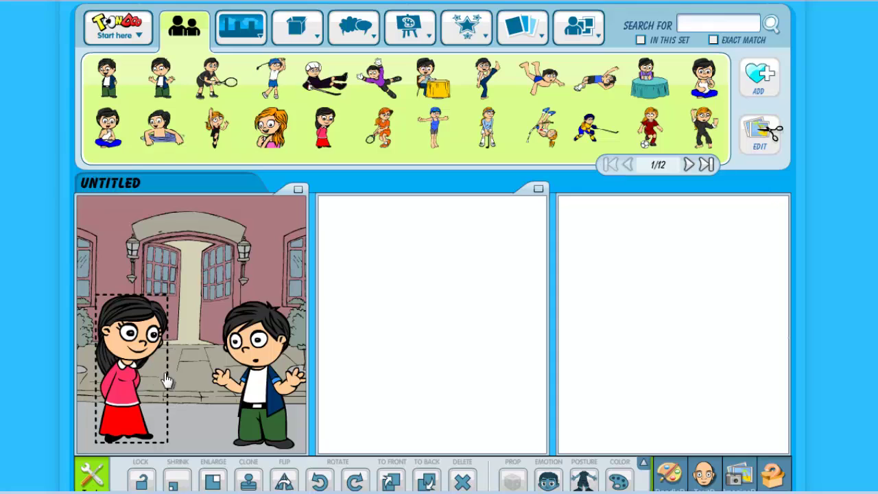
# Step: Change the boy's posture to holding a map and his emotion to angry with gritted teeth
pyautogui.click(263, 390)
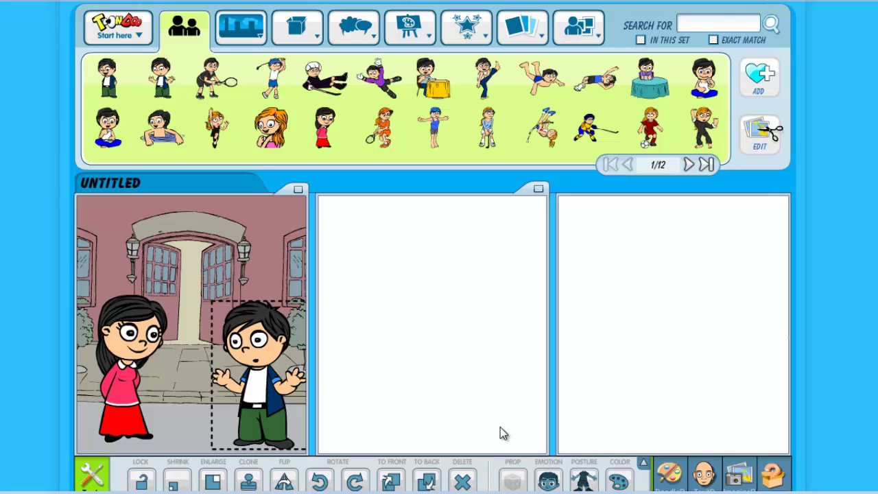
pyautogui.click(584, 482)
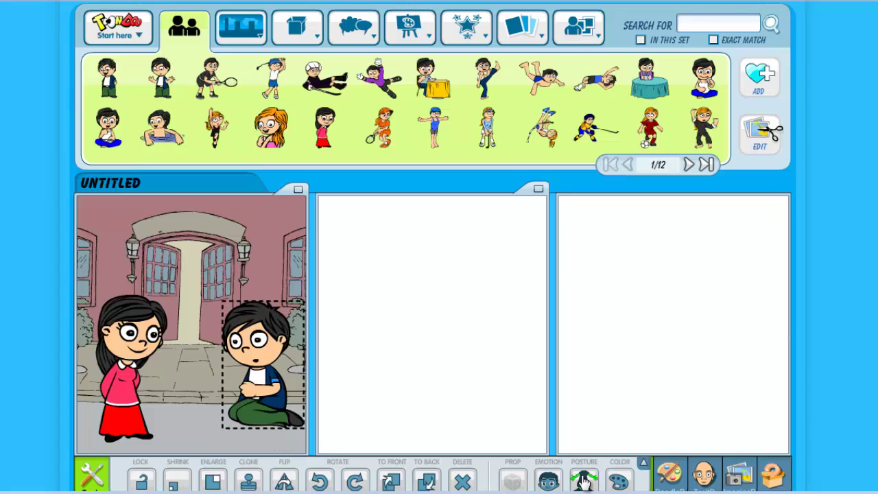
pyautogui.click(583, 483)
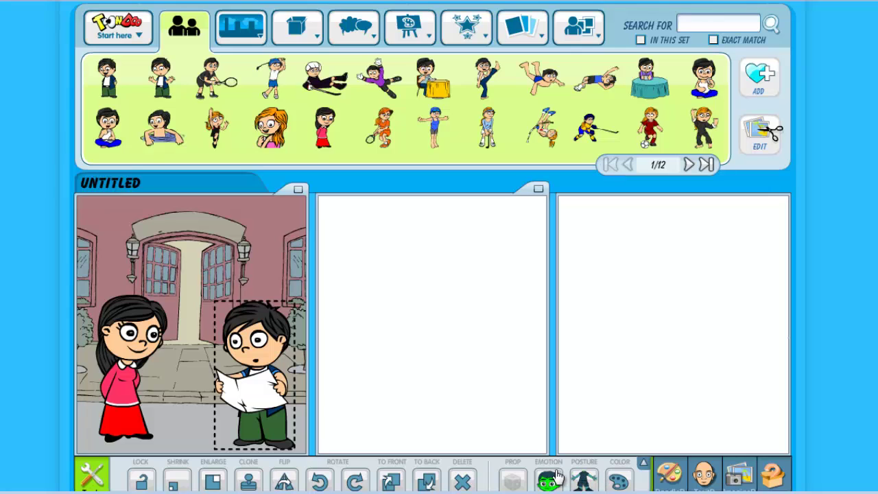
pyautogui.click(556, 479)
pyautogui.click(557, 477)
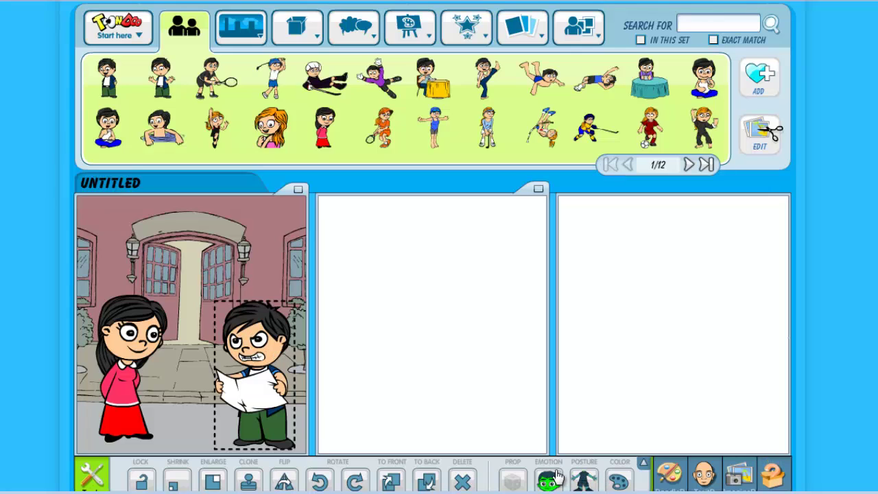
# Step: Give the girl an open-mouthed smile and a standing posture with one hand at her chin
pyautogui.click(137, 364)
pyautogui.click(547, 480)
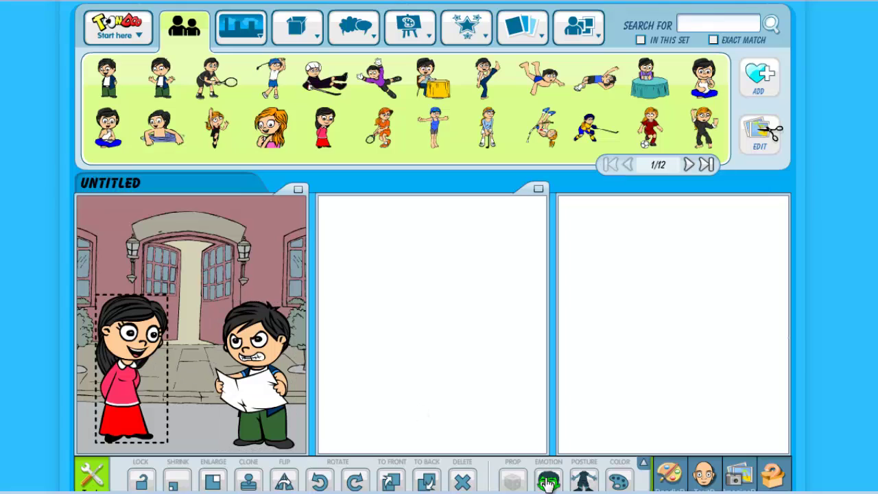
pyautogui.click(580, 482)
pyautogui.click(579, 484)
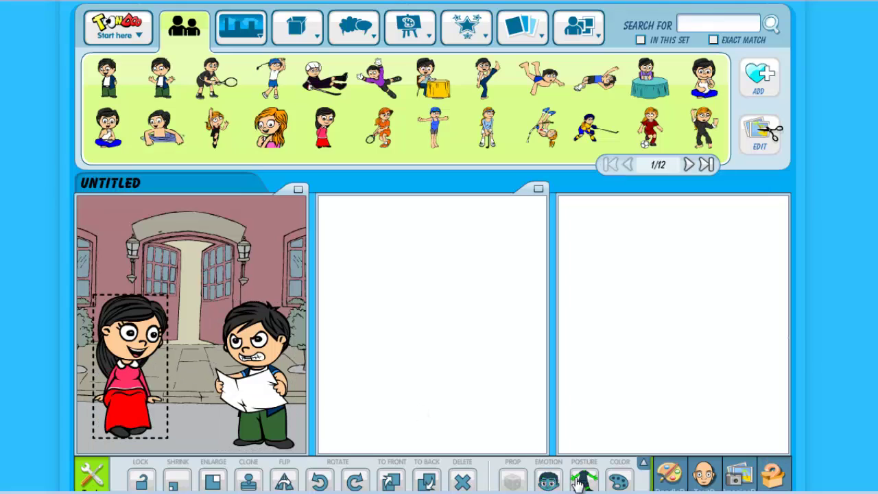
pyautogui.click(578, 483)
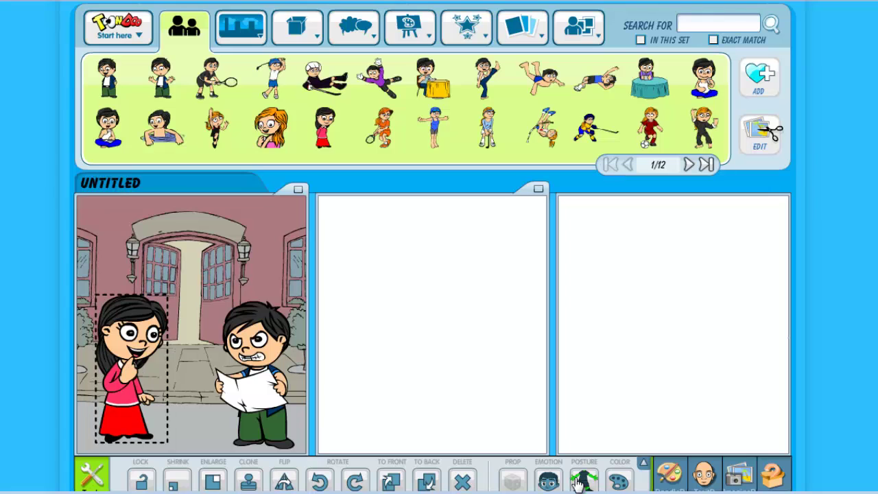
pyautogui.click(218, 433)
# Step: Add an oval English speech bubble reading "This map makes no sense?" above the boy, with its tail pointing to his head
pyautogui.click(361, 27)
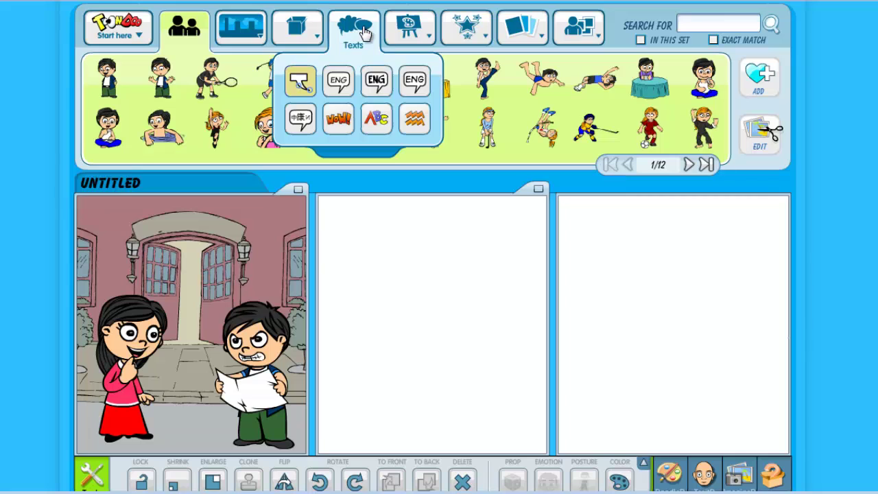
pyautogui.click(338, 81)
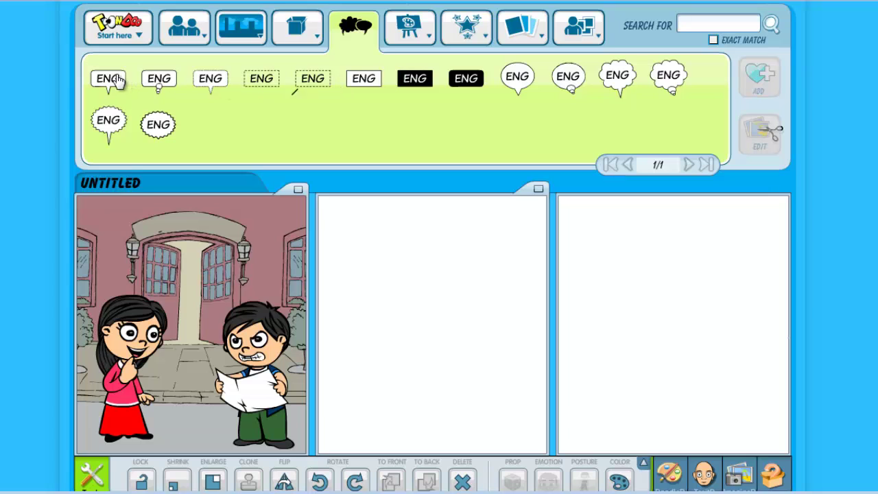
pyautogui.moveTo(517, 78); pyautogui.dragTo(238, 249)
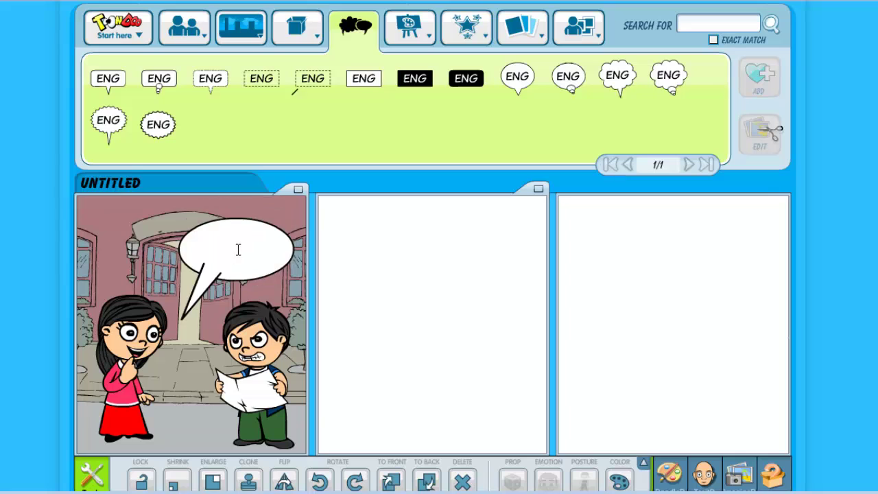
pyautogui.write('This map r')
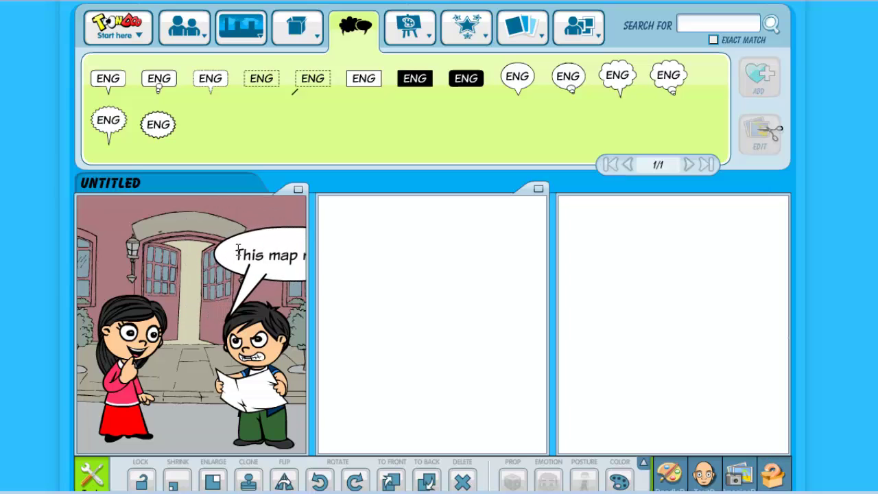
pyautogui.write(' no sense?')
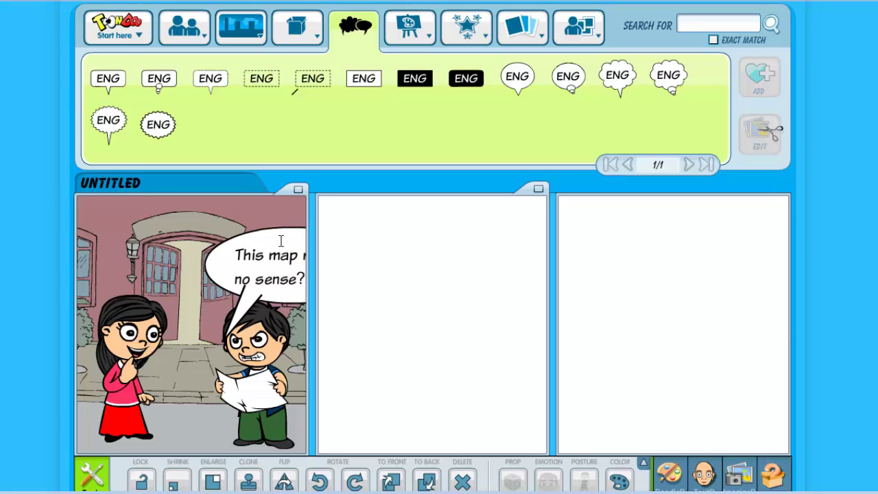
pyautogui.moveTo(254, 221)
pyautogui.mouseDown()
pyautogui.moveTo(208, 213)
pyautogui.moveTo(243, 212)
pyautogui.mouseUp()
pyautogui.moveTo(205, 288); pyautogui.dragTo(250, 309)
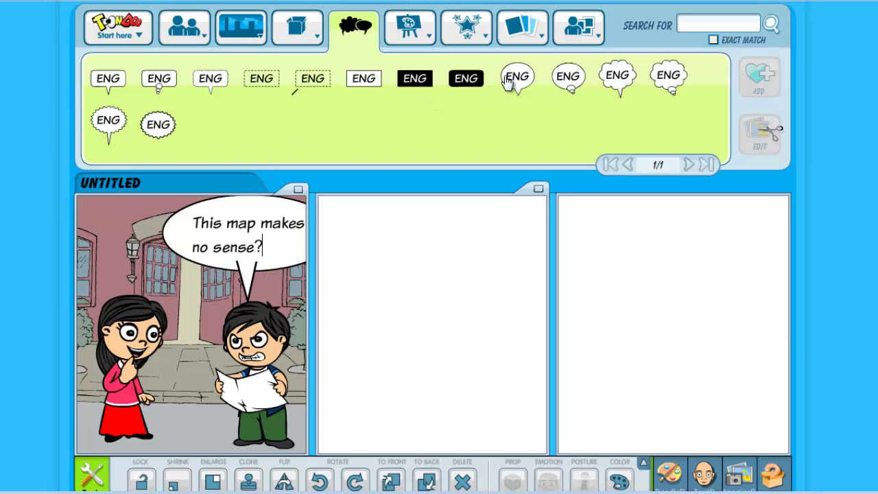
# Step: Add an oval English speech bubble above the girl reading "I bet my uncle can help us figure it out" on two lines
pyautogui.moveTo(513, 74); pyautogui.dragTo(124, 251)
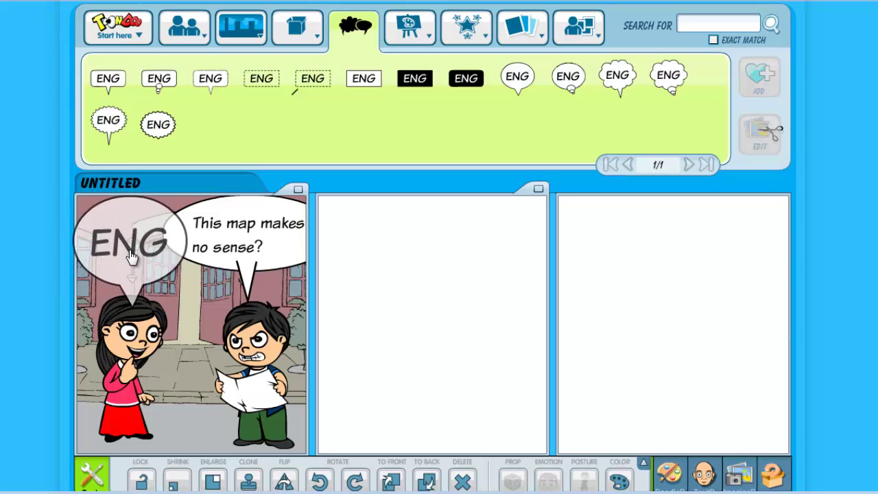
pyautogui.write('I bet')
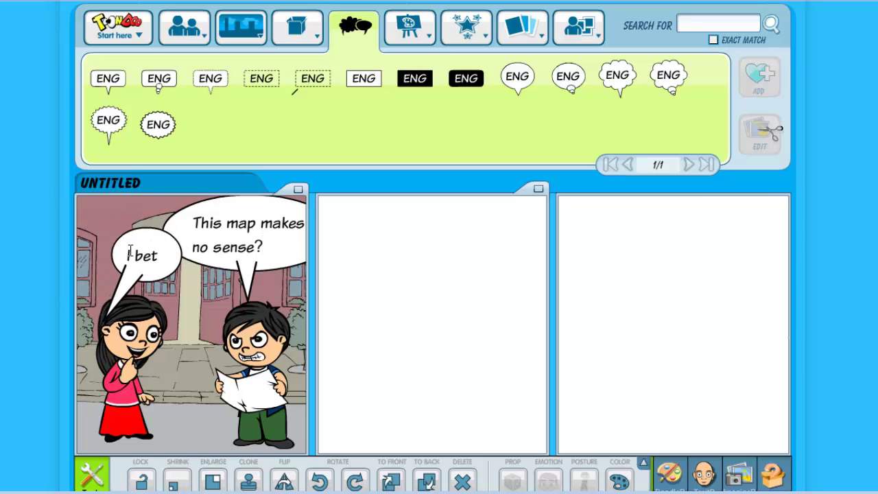
pyautogui.write(' my undle can')
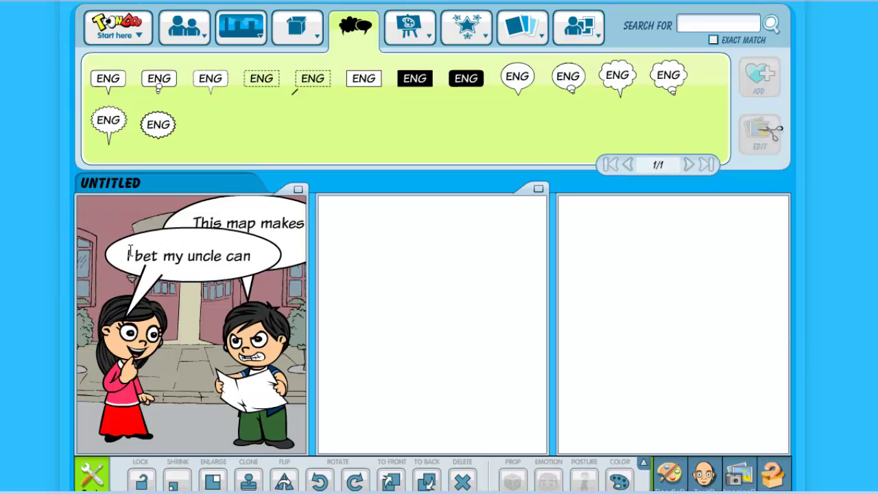
pyautogui.write(' help us')
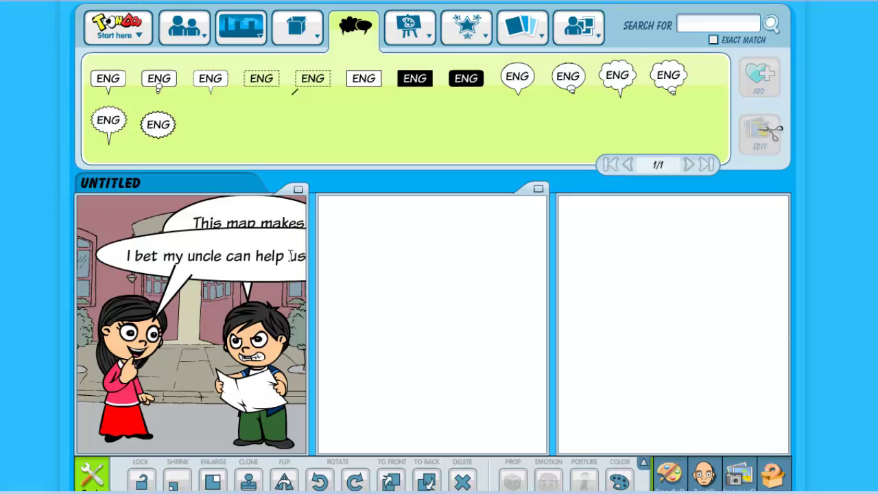
pyautogui.press('Return')
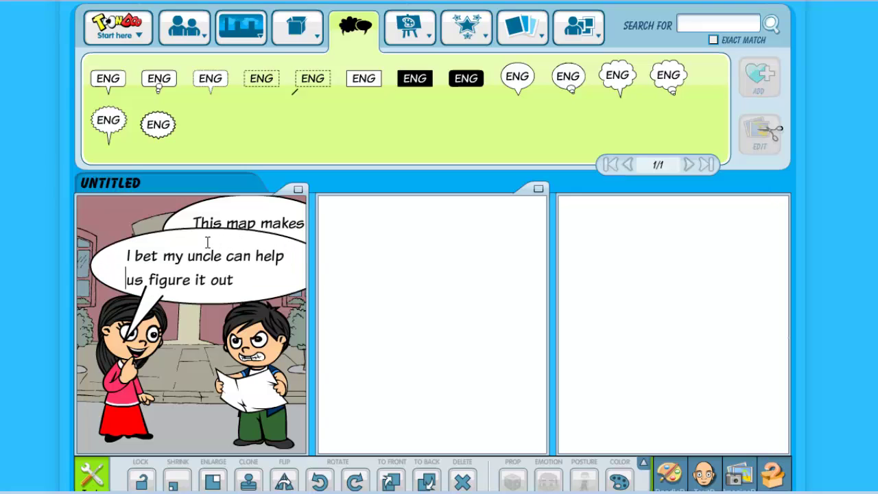
# Step: Arrange the girl above her bubble at the panel's bottom with its tail at her mouth, and change the boy's line to "This map makes no sense!"
pyautogui.moveTo(167, 238); pyautogui.dragTo(156, 410)
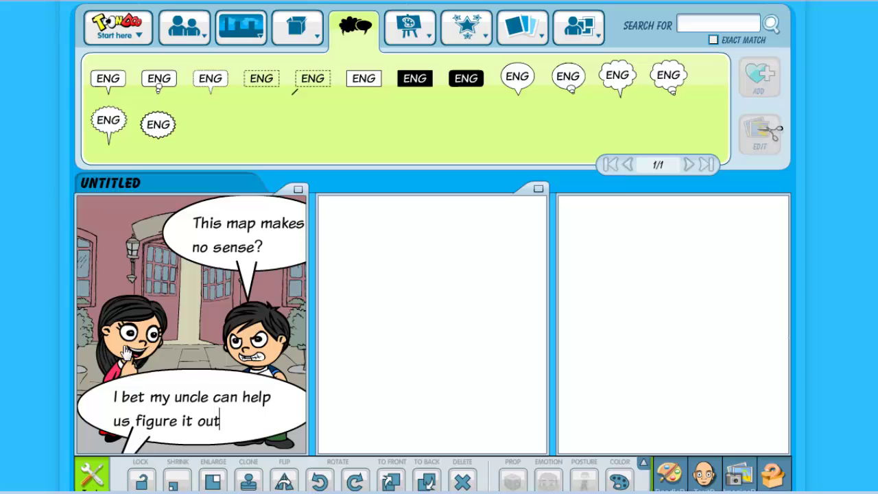
pyautogui.moveTo(126, 351); pyautogui.dragTo(114, 323)
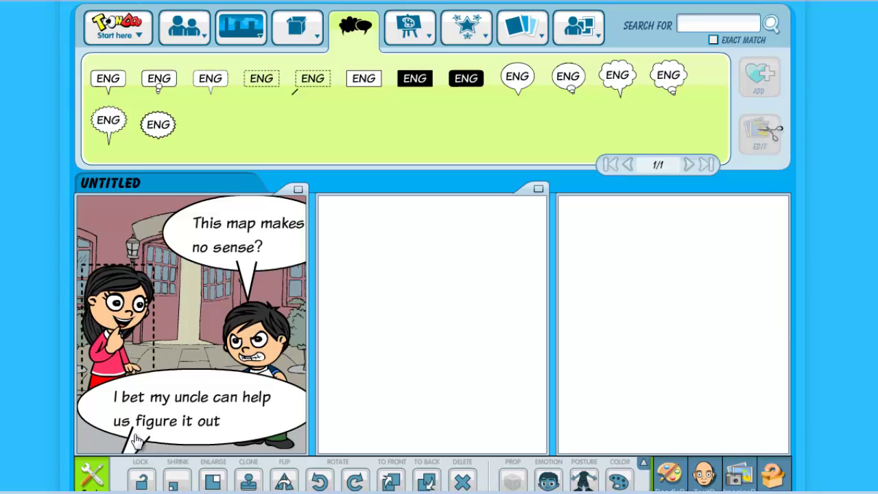
pyautogui.moveTo(135, 441); pyautogui.dragTo(135, 336)
pyautogui.click(272, 241)
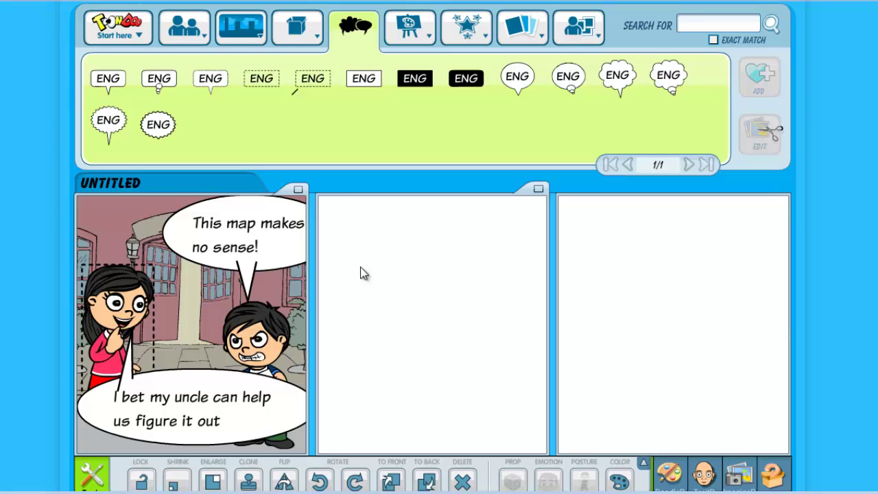
# Step: Set the dark wooden dining room with a table and hanging lamp from the indoor backgrounds as the second panel's background
pyautogui.moveTo(242, 41)
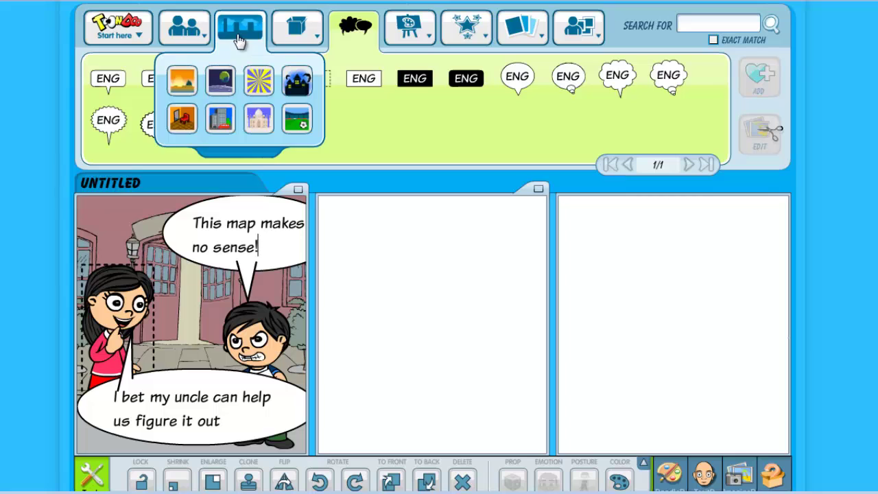
pyautogui.click(182, 118)
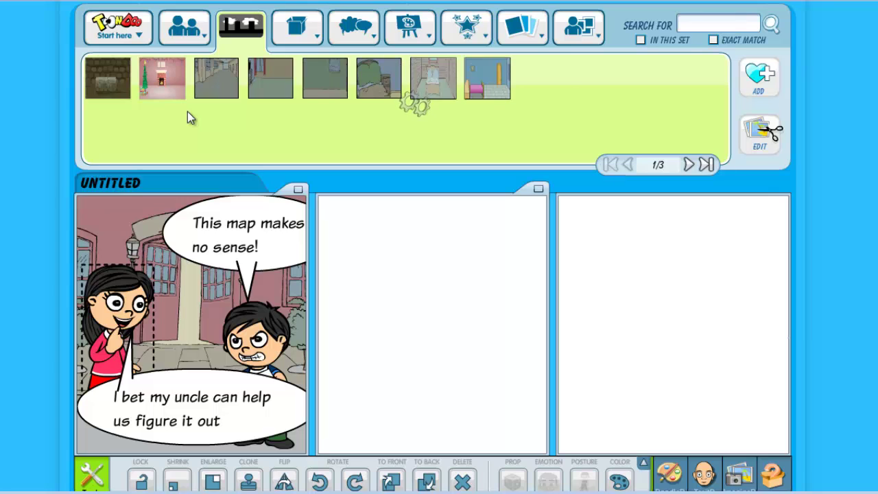
pyautogui.click(688, 164)
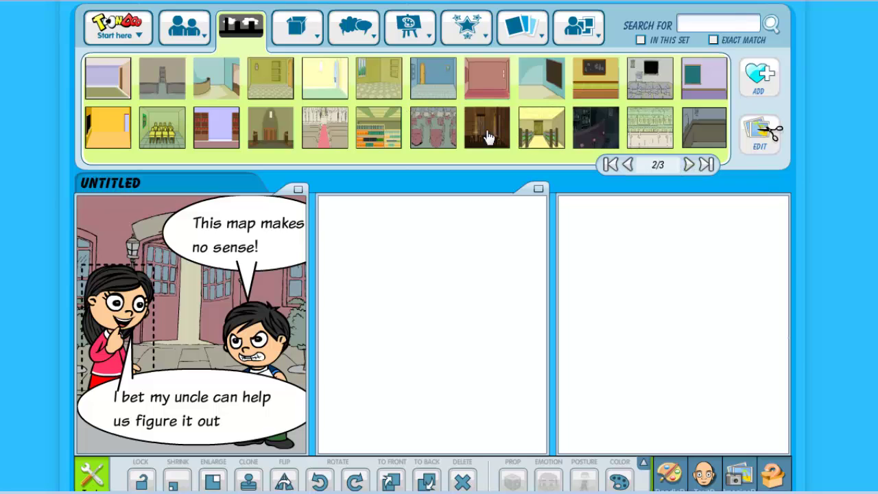
pyautogui.moveTo(488, 137); pyautogui.dragTo(450, 310)
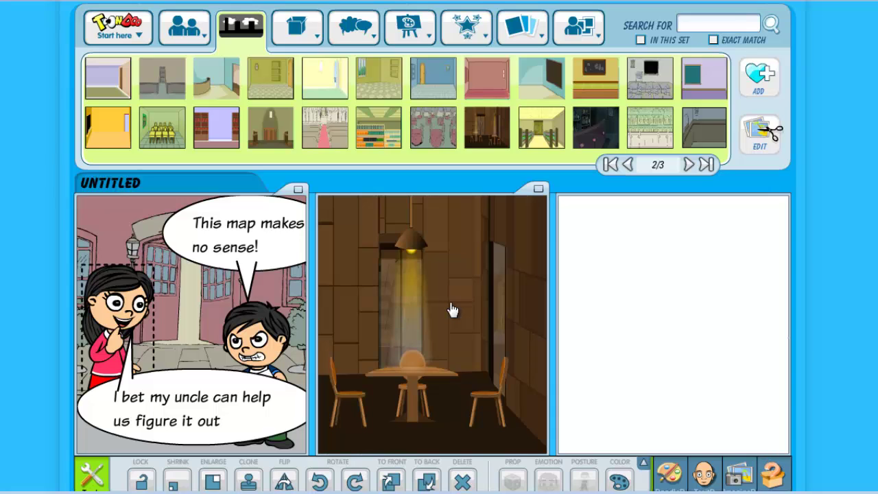
# Step: Add the black-haired boy and the girl in the red skirt from the kids characters to the second panel
pyautogui.moveTo(185, 33)
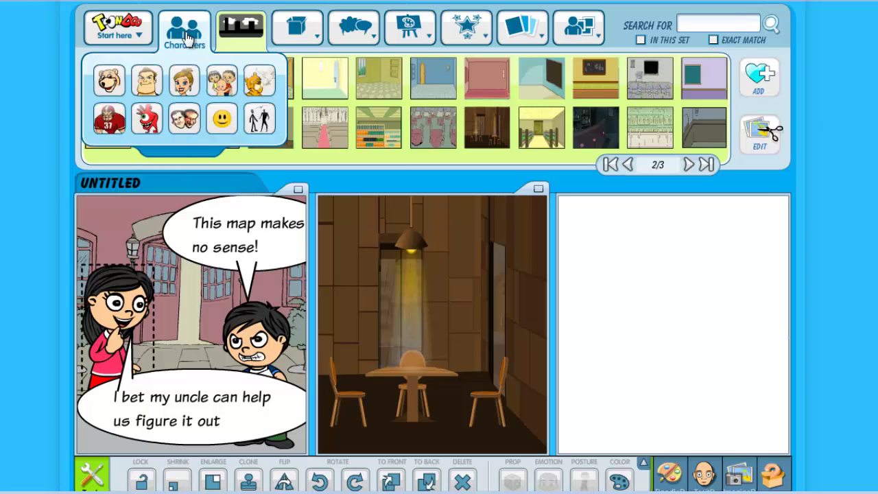
pyautogui.click(221, 80)
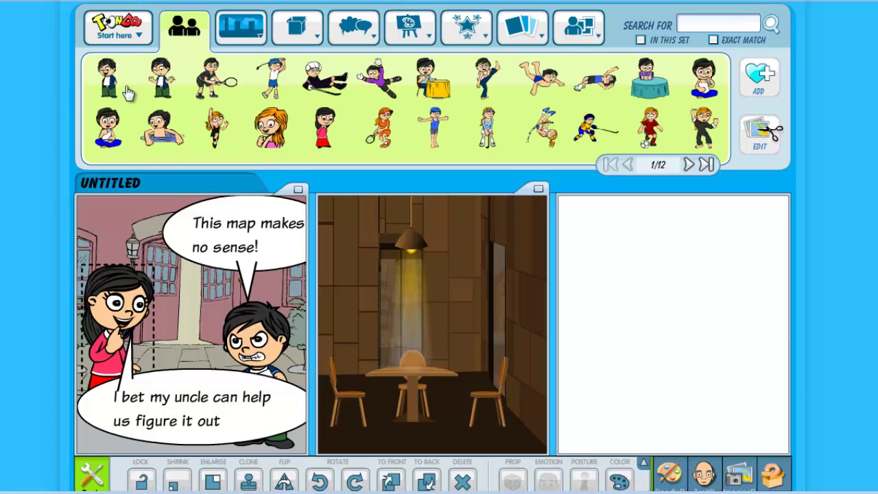
pyautogui.moveTo(127, 93); pyautogui.dragTo(503, 376)
pyautogui.moveTo(325, 126); pyautogui.dragTo(376, 371)
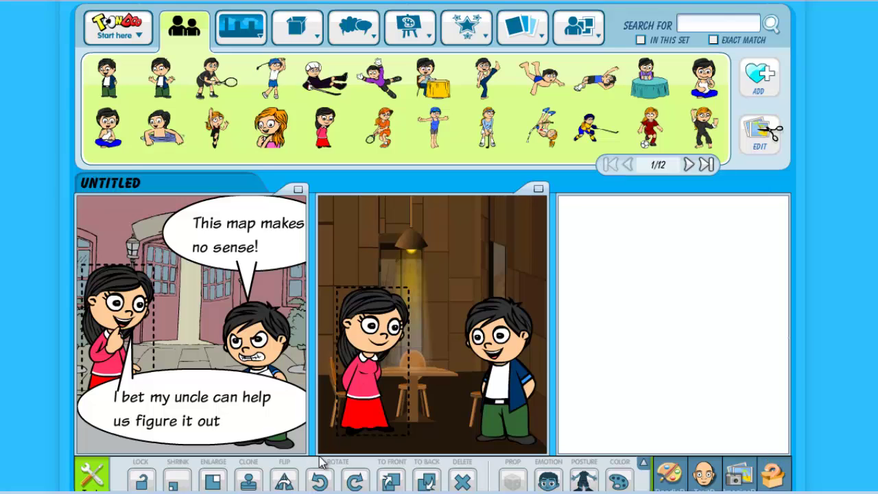
# Step: Flip both characters in the second panel and swap their places so they face each other across the table
pyautogui.click(284, 483)
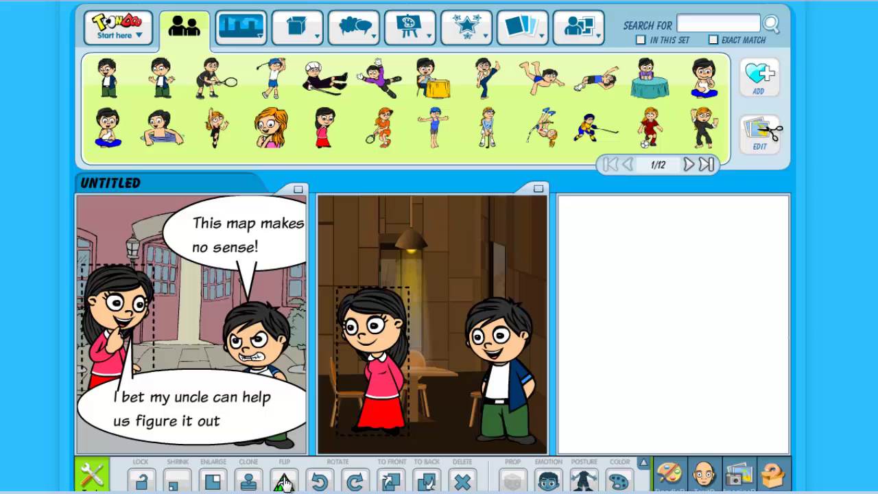
pyautogui.click(507, 379)
pyautogui.click(284, 483)
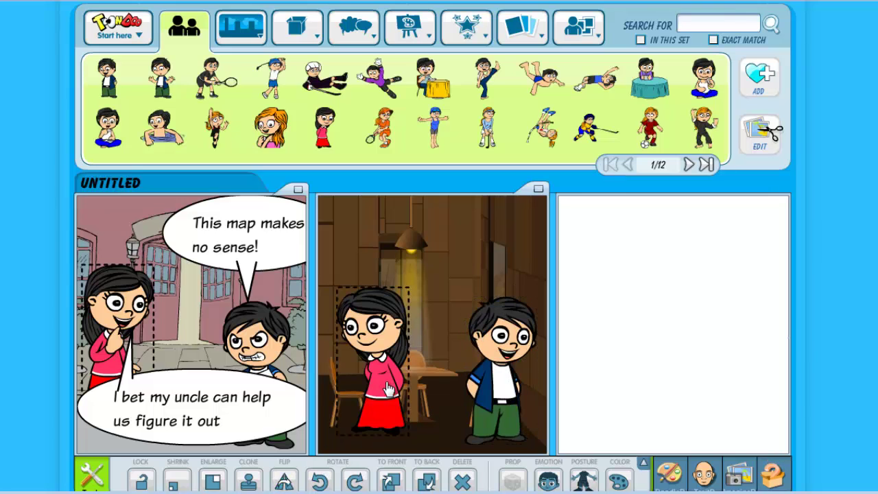
pyautogui.moveTo(387, 396); pyautogui.dragTo(463, 320)
pyautogui.moveTo(517, 353); pyautogui.dragTo(385, 349)
pyautogui.click(464, 351)
pyautogui.moveTo(464, 351); pyautogui.dragTo(507, 435)
pyautogui.click(453, 409)
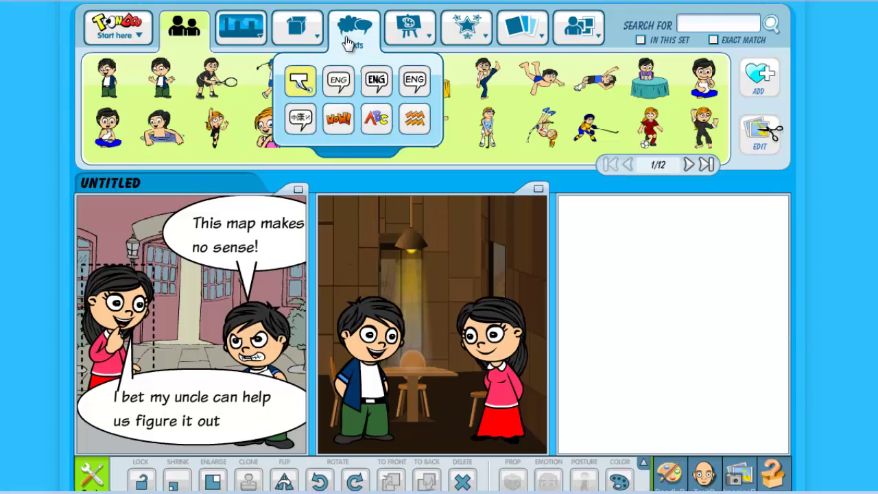
# Step: Add the orange mug and the bowl with a spoon from the food props to the second panel
pyautogui.moveTo(400, 41)
pyautogui.moveTo(293, 29)
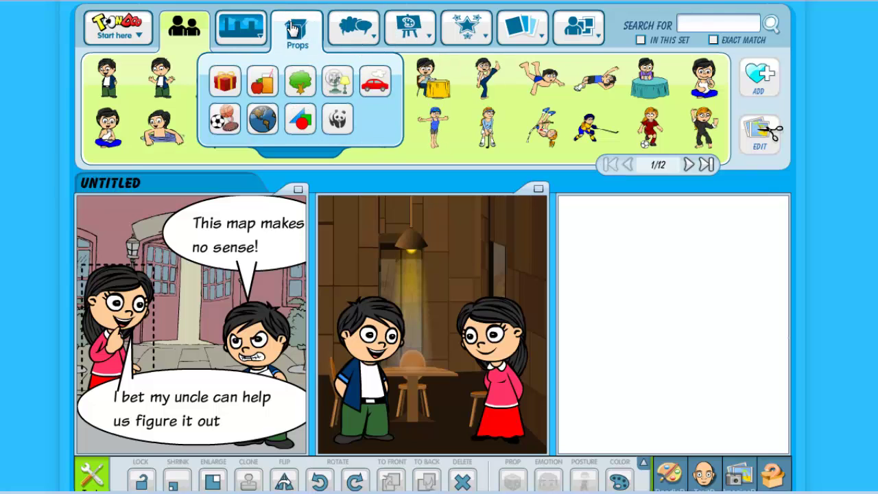
pyautogui.click(263, 83)
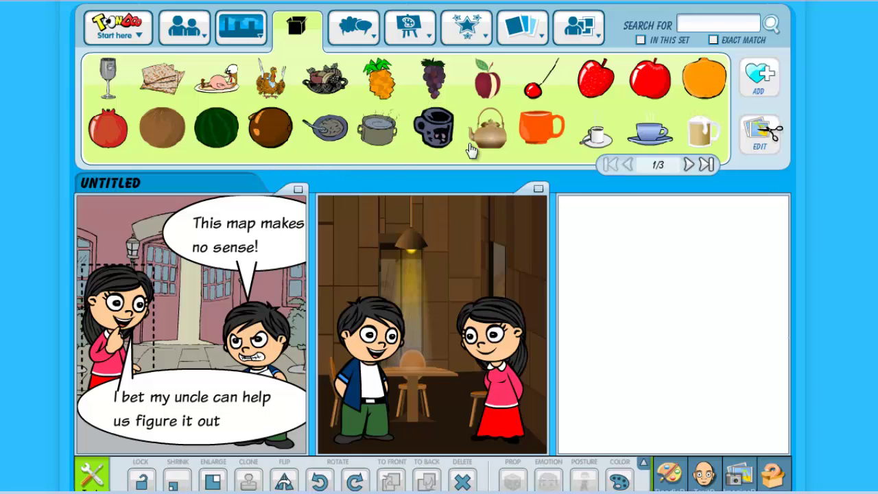
pyautogui.moveTo(539, 129); pyautogui.dragTo(464, 317)
pyautogui.moveTo(325, 127); pyautogui.dragTo(386, 319)
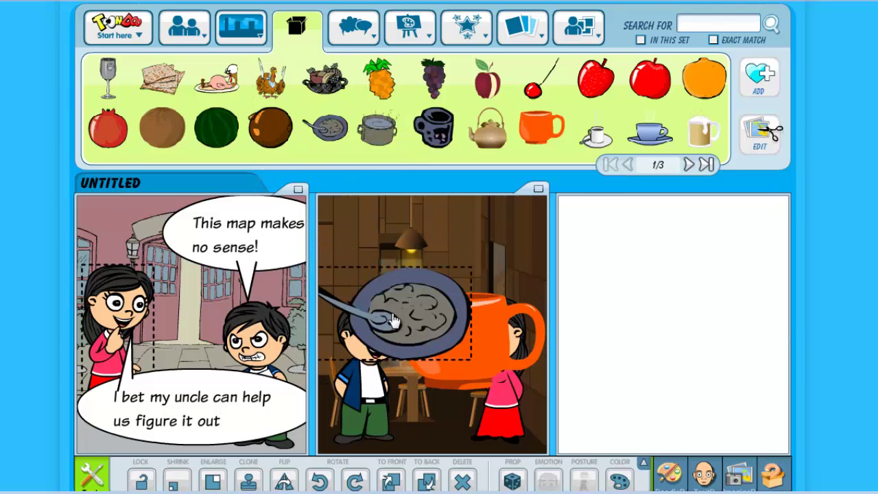
# Step: Shrink the bowl and the orange mug until they are small enough to fit on the table
pyautogui.click(177, 483)
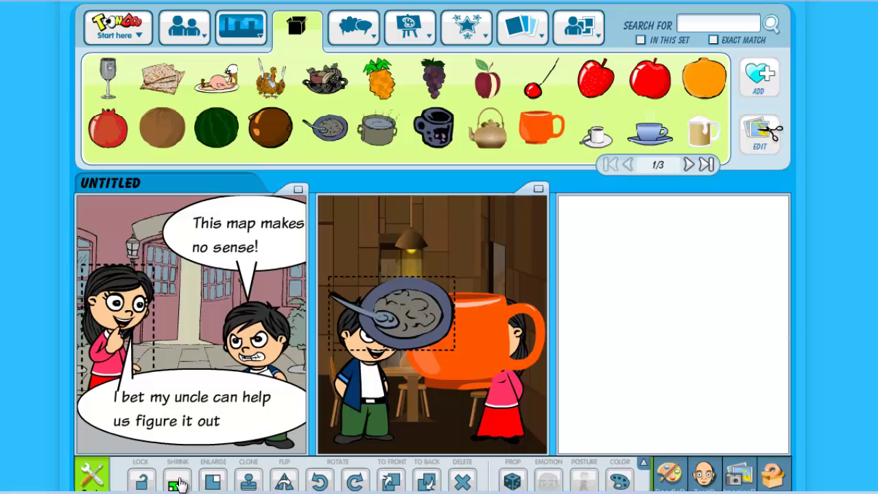
pyautogui.click(492, 350)
pyautogui.click(177, 483)
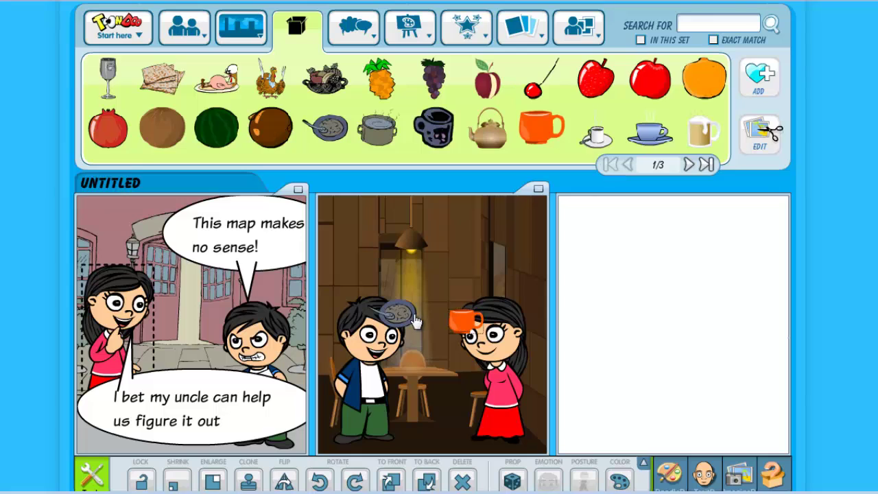
# Step: Place the bowl and the orange mug on the table, sending the bowl behind the boy
pyautogui.moveTo(403, 324); pyautogui.dragTo(396, 367)
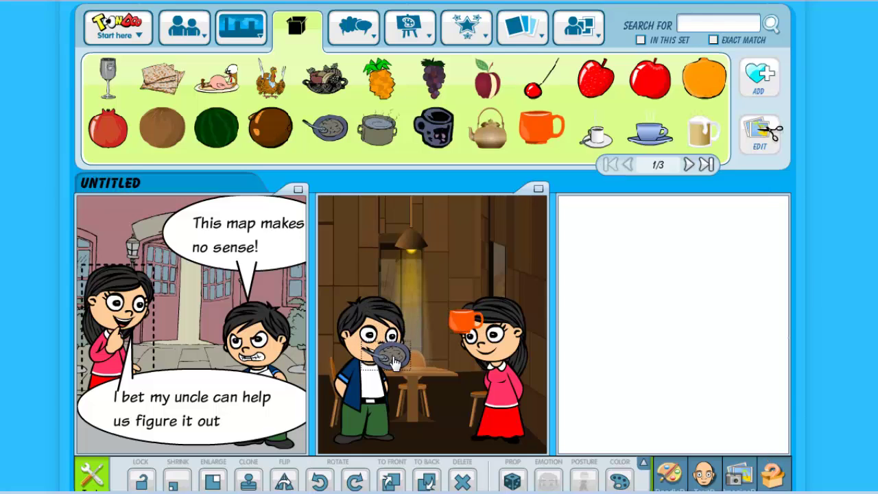
pyautogui.click(427, 481)
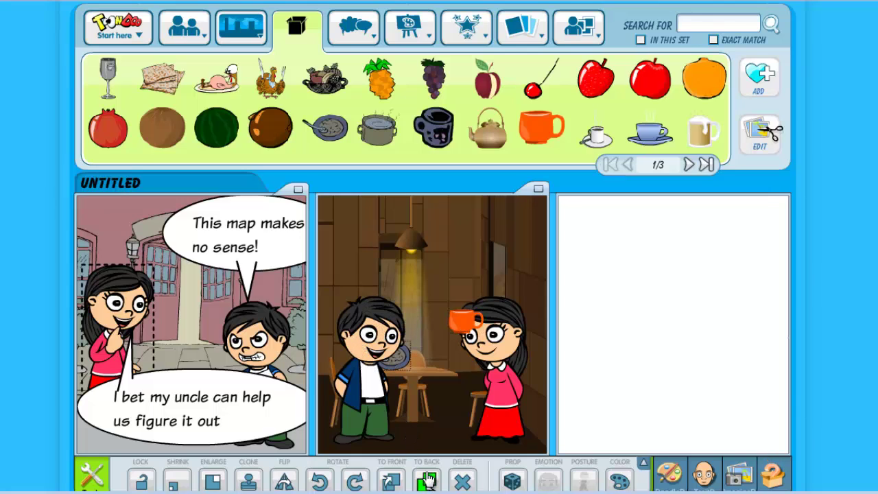
pyautogui.moveTo(457, 323); pyautogui.dragTo(425, 360)
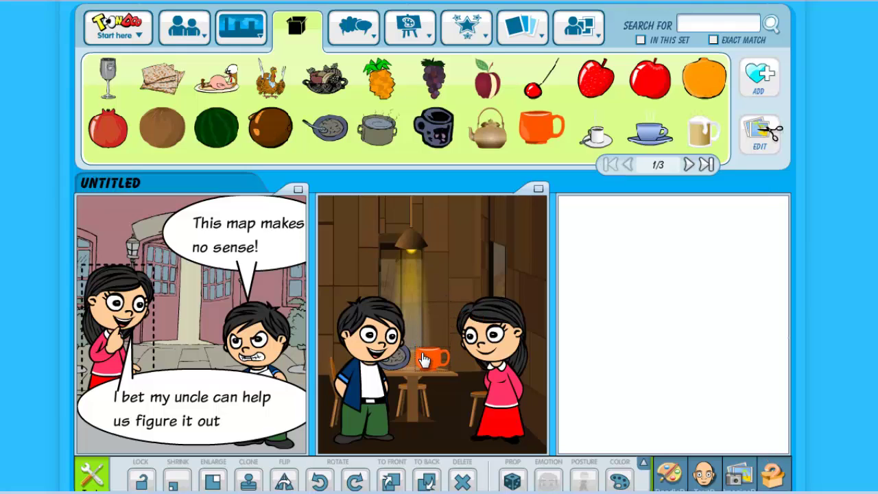
# Step: Give the second panel's boy a small-mouthed surprised expression, and the girl a crossed-arms posture with an open-mouthed worried expression
pyautogui.click(381, 346)
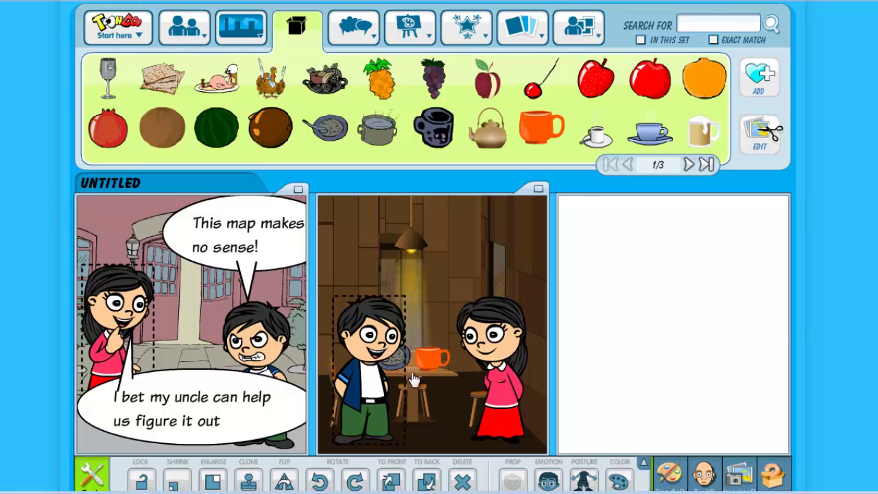
pyautogui.click(553, 483)
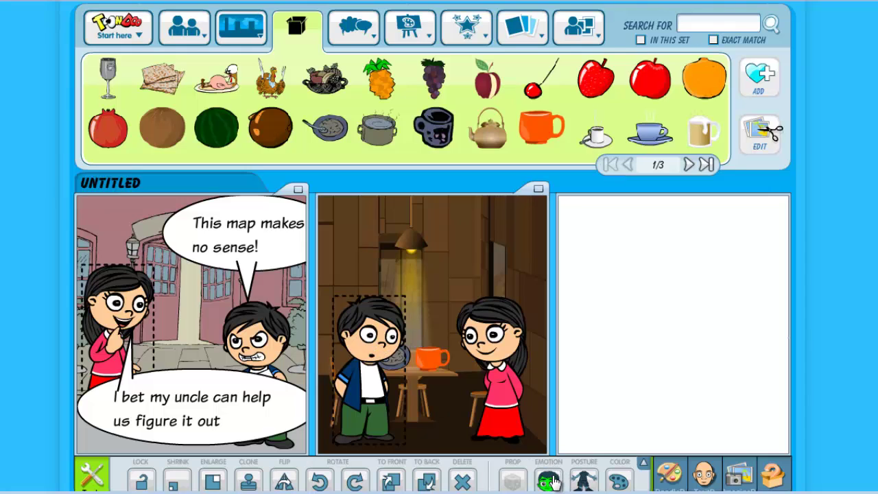
pyautogui.click(495, 376)
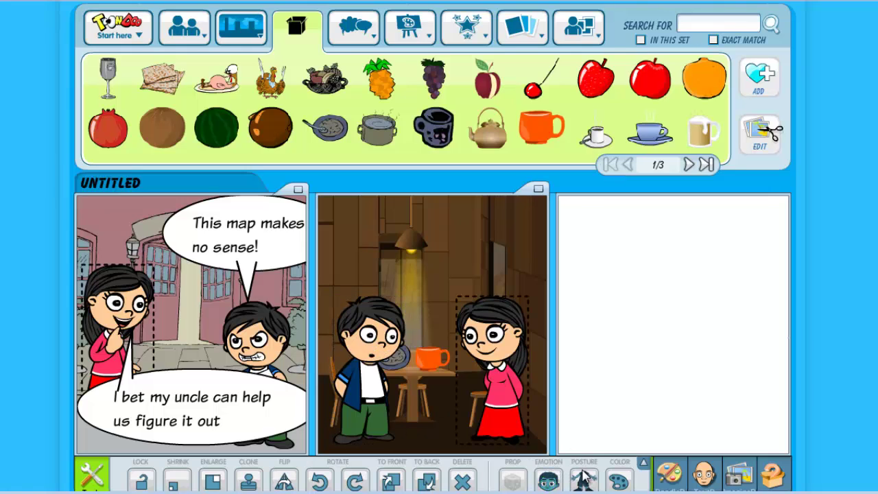
pyautogui.click(584, 480)
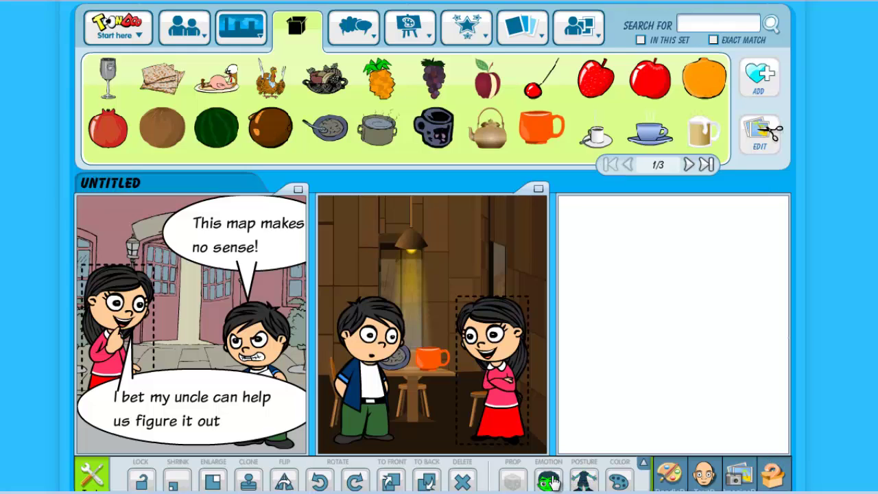
pyautogui.click(553, 483)
pyautogui.click(553, 483)
pyautogui.click(553, 482)
pyautogui.click(553, 482)
# Step: Add an oval English speech bubble for the girl in the second panel, starting "Strange - I" and running over five lines to "of eating"
pyautogui.moveTo(415, 42)
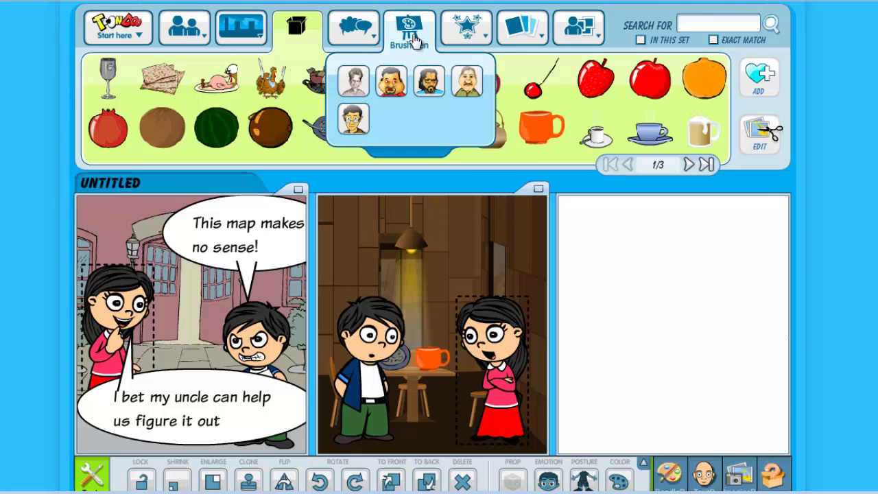
pyautogui.click(354, 36)
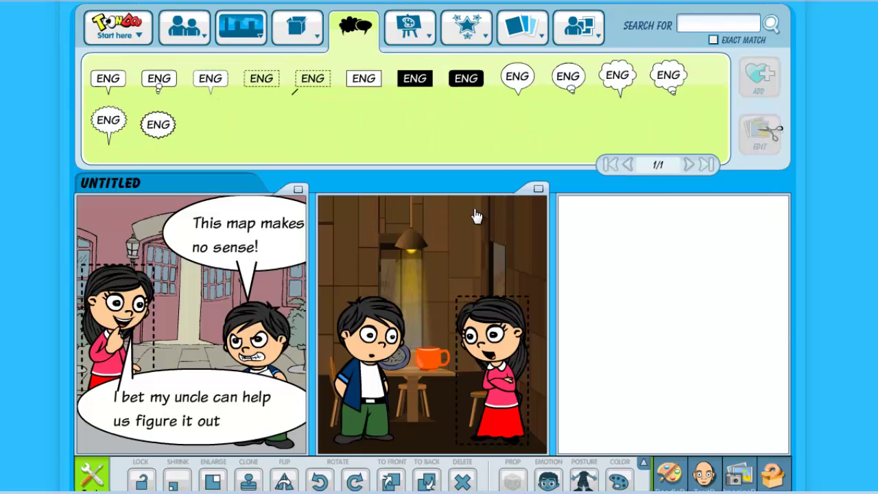
pyautogui.moveTo(512, 92); pyautogui.dragTo(474, 246)
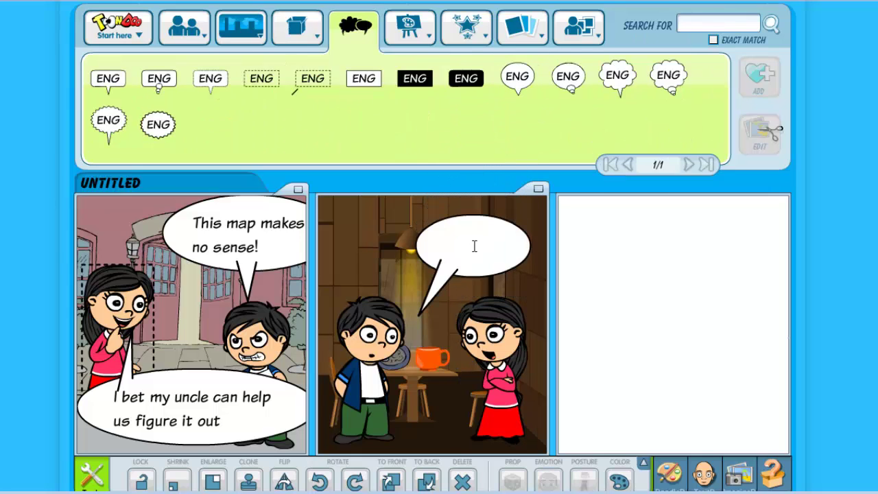
pyautogui.write('Strange')
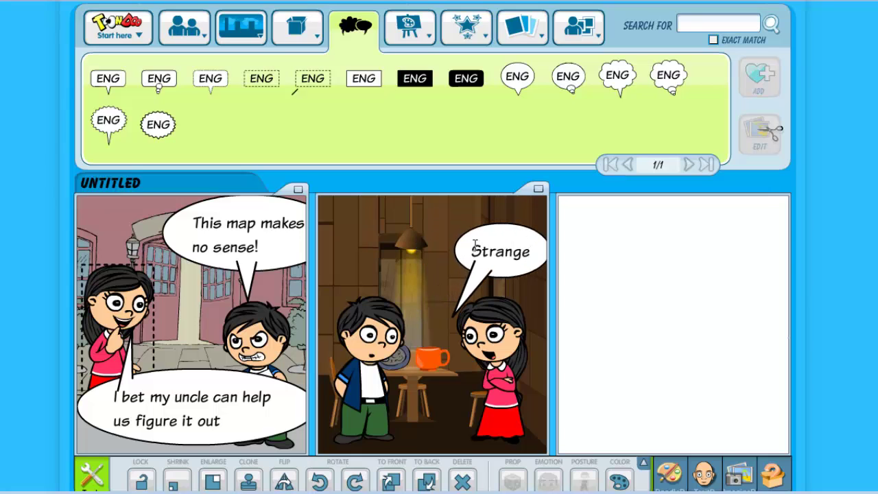
pyautogui.write(' - I')
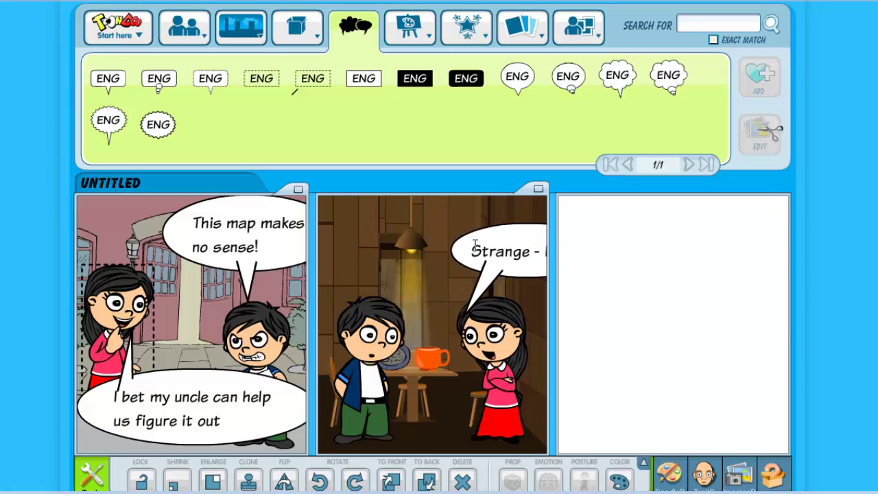
pyautogui.write(' t')
pyautogui.press('Return')
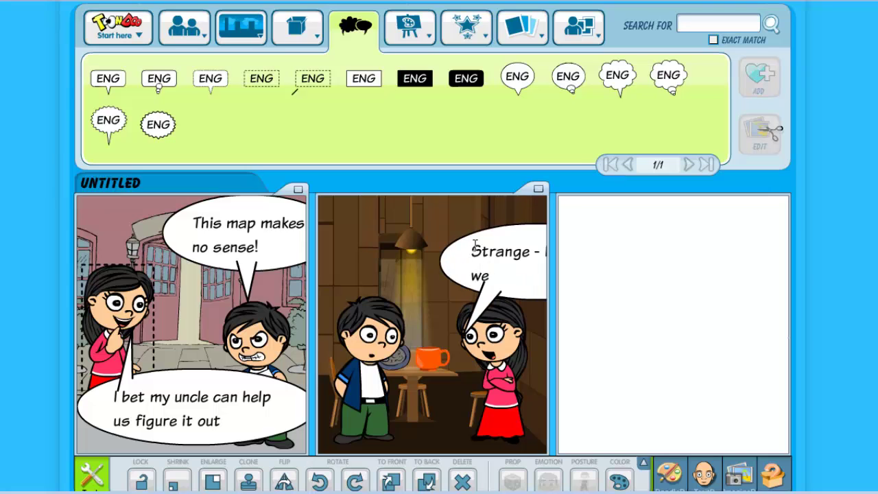
pyautogui.press('Return')
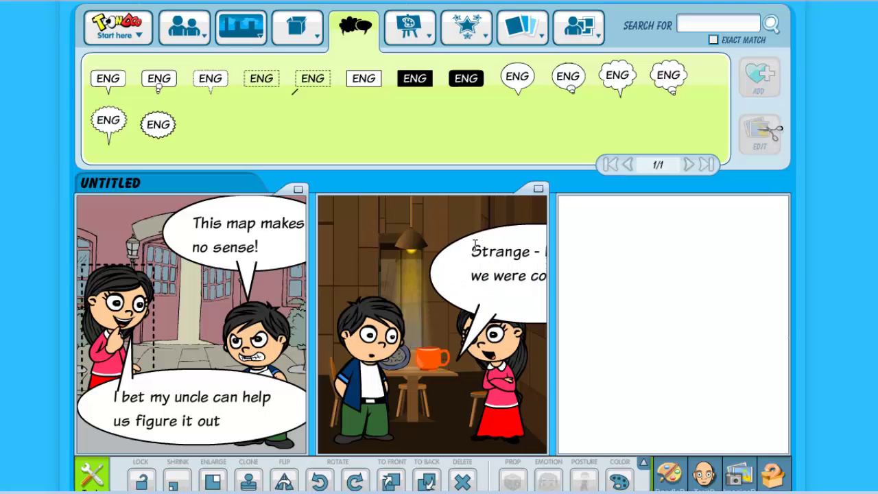
pyautogui.write('and it looks')
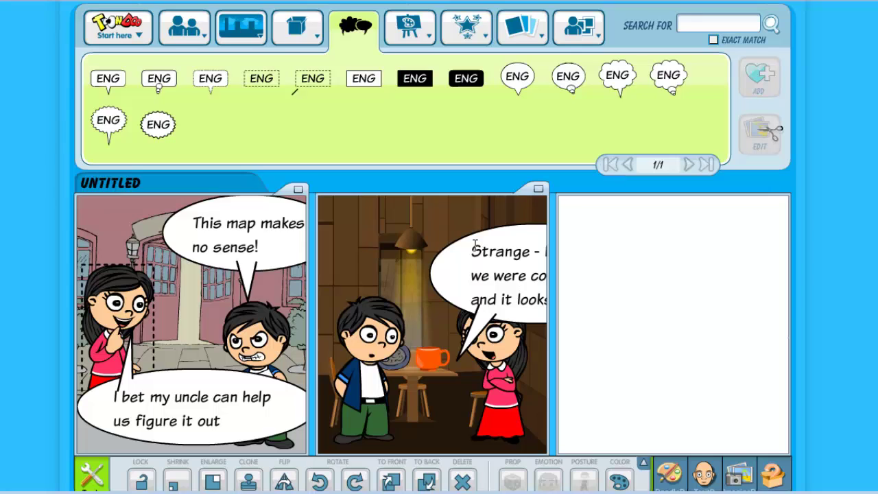
pyautogui.press('Return')
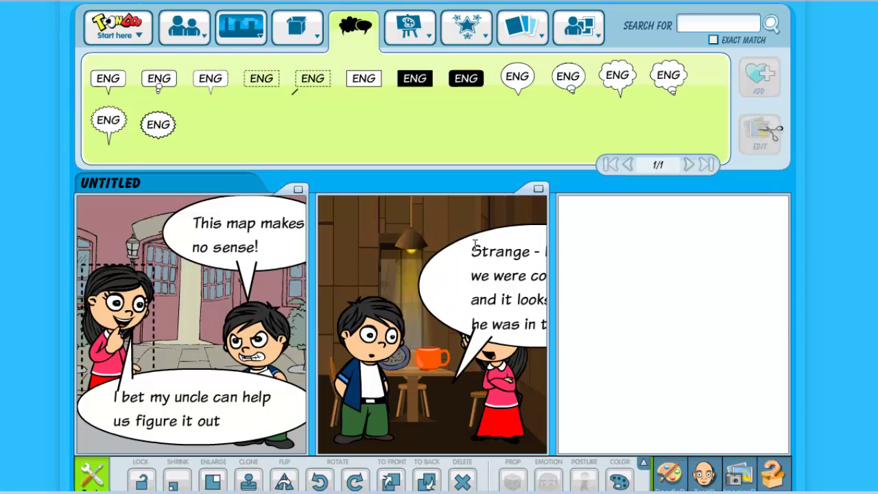
pyautogui.press('Return')
pyautogui.write('of eating')
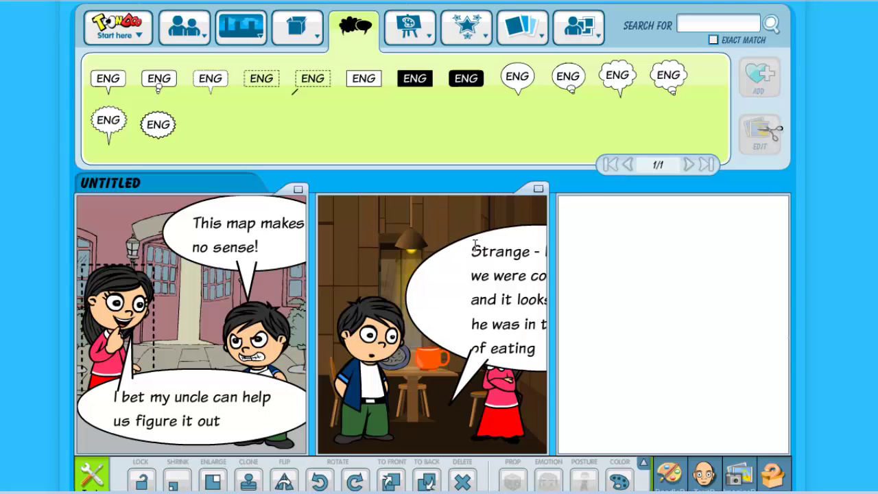